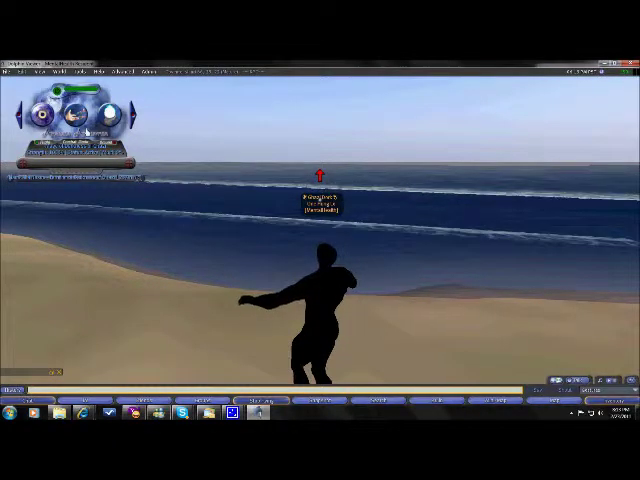
- Move the HUD from the top-left corner to the top centre, exit editing, and show the mini map
key("ctrl+3")
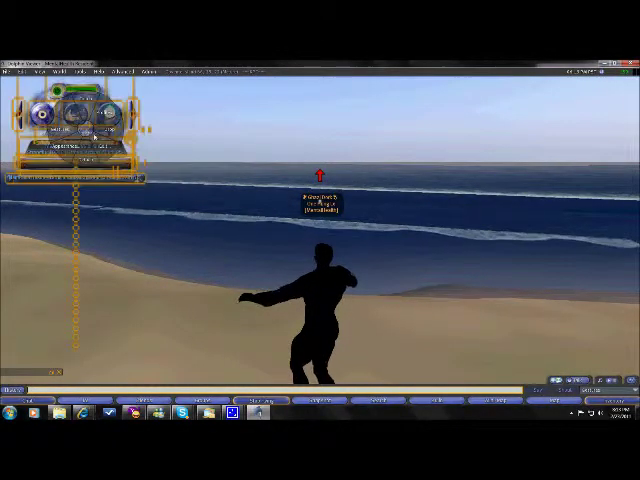
left_click(103, 146)
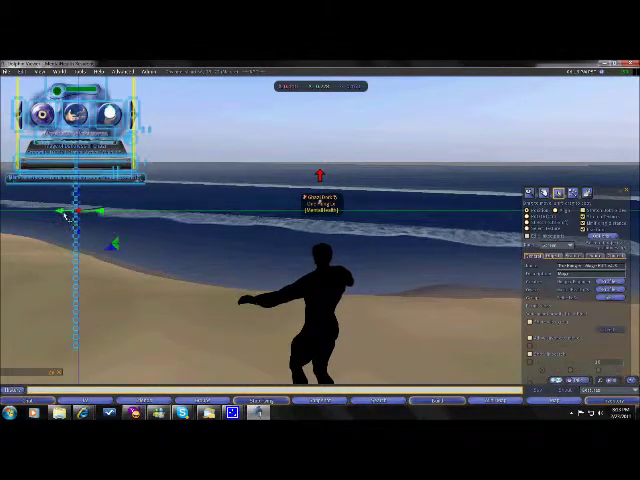
left_click_drag(62, 213, 413, 233)
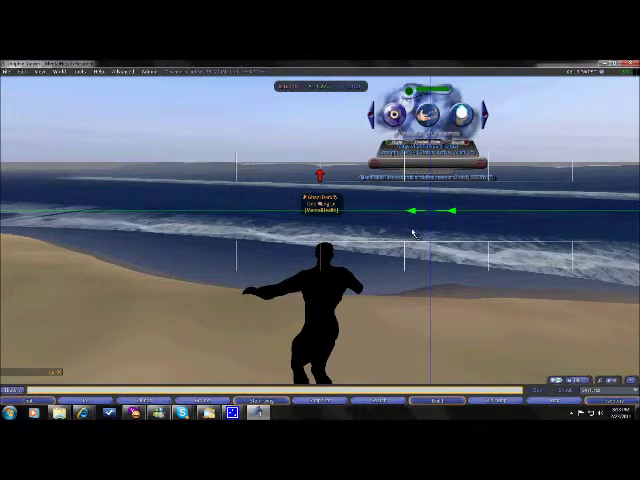
left_click_drag(413, 233, 413, 233)
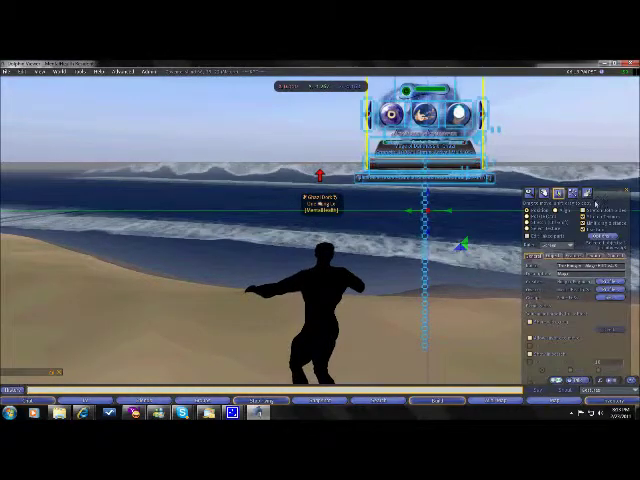
key("Escape")
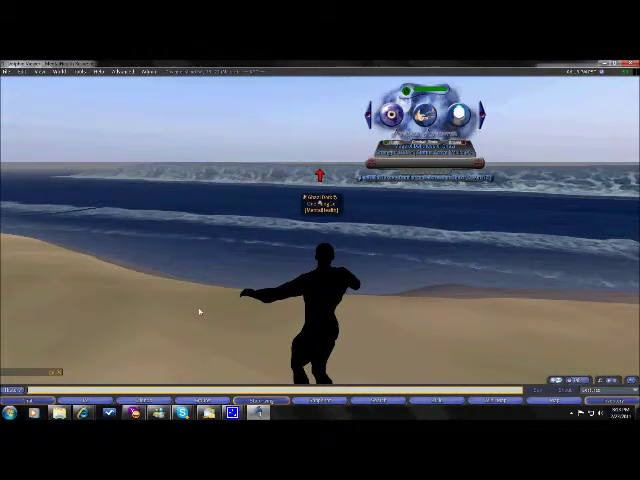
key("ctrl+shift+m")
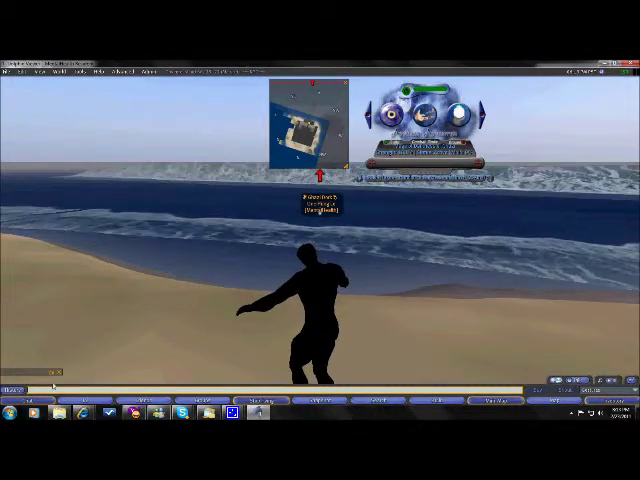
- Bring up the Chat History window with Ctrl+H
key("ctrl+h")
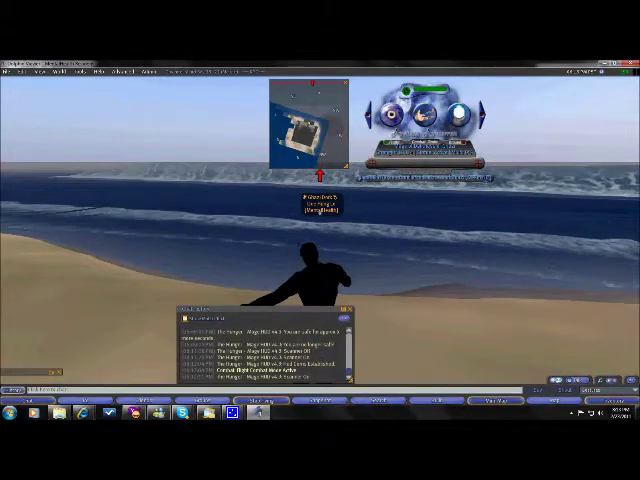
- Nudge the Chat History floater left and open the Groups list from the bottom toolbar
left_click_drag(256, 316, 222, 316)
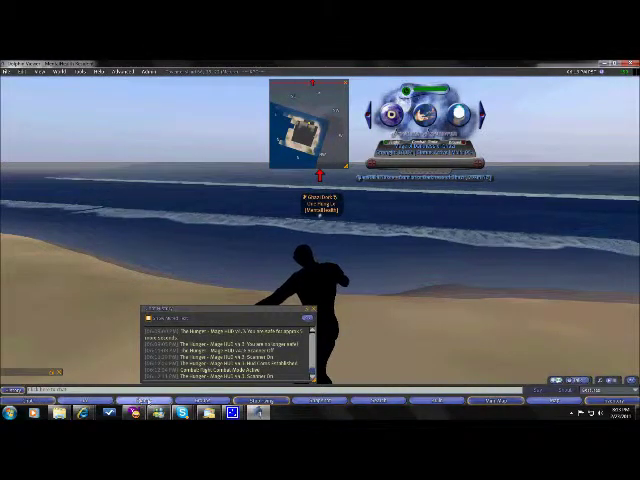
left_click(186, 404)
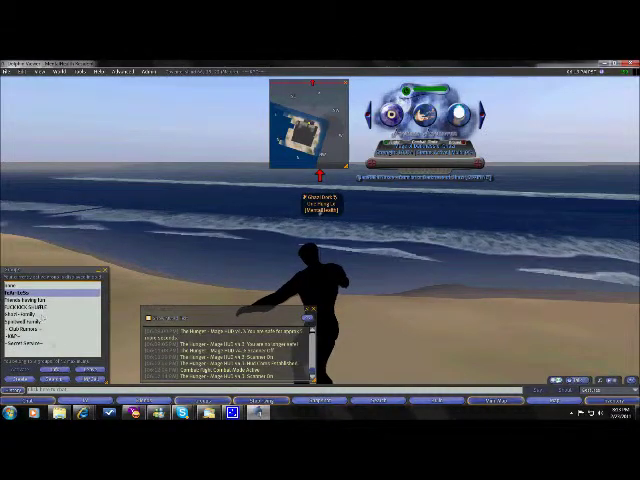
- Start a group IM, shift Chat History slightly, and open the Inventory window
left_click(90, 378)
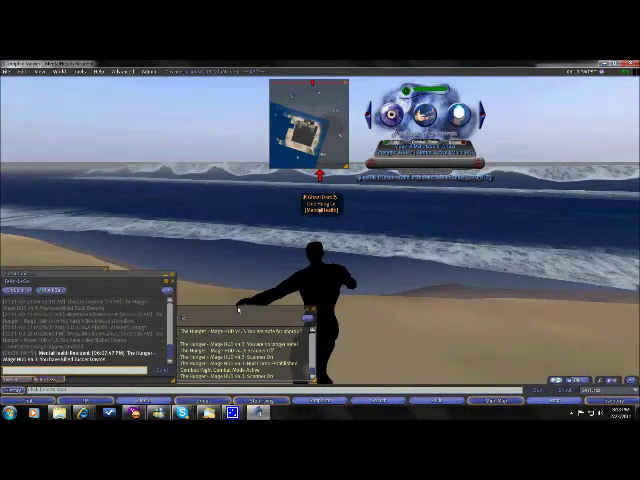
left_click_drag(238, 322, 275, 308)
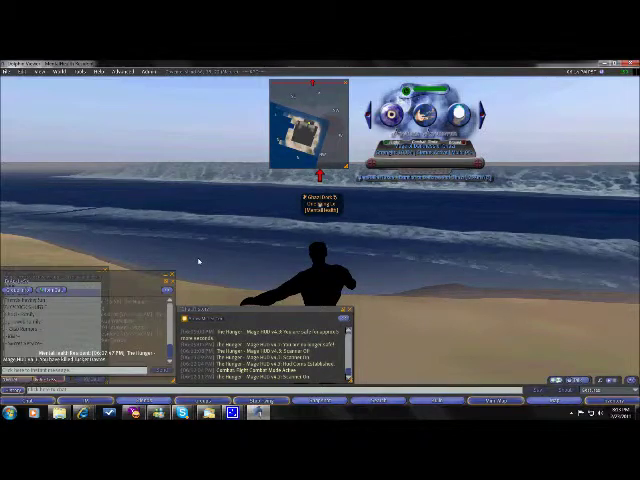
key("ctrl+i")
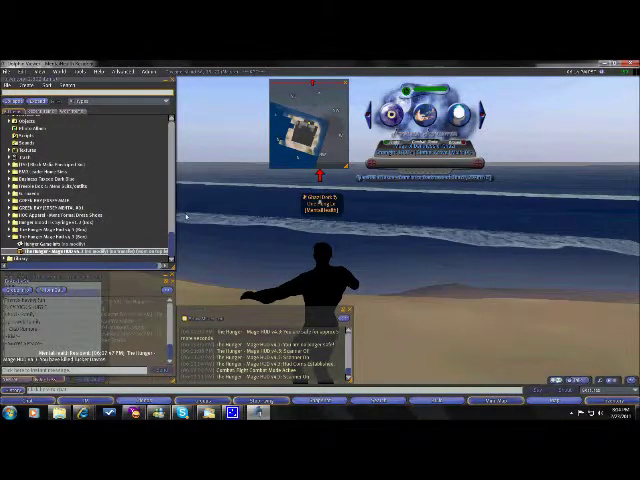
- Open the Radar from the View menu and settle it in the lower-right corner
left_click(40, 72)
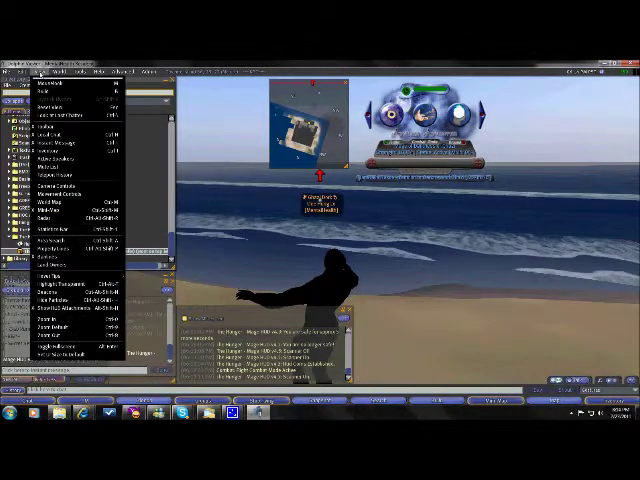
left_click(55, 214)
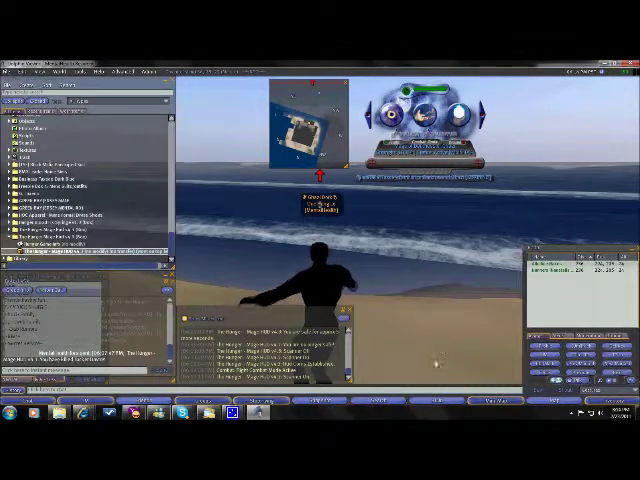
left_click_drag(588, 248, 584, 251)
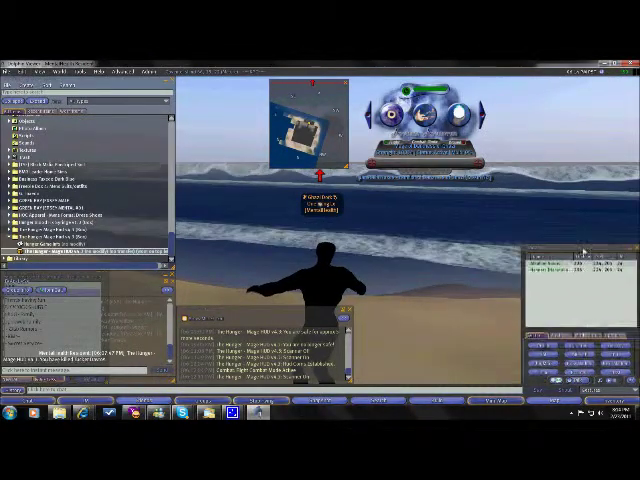